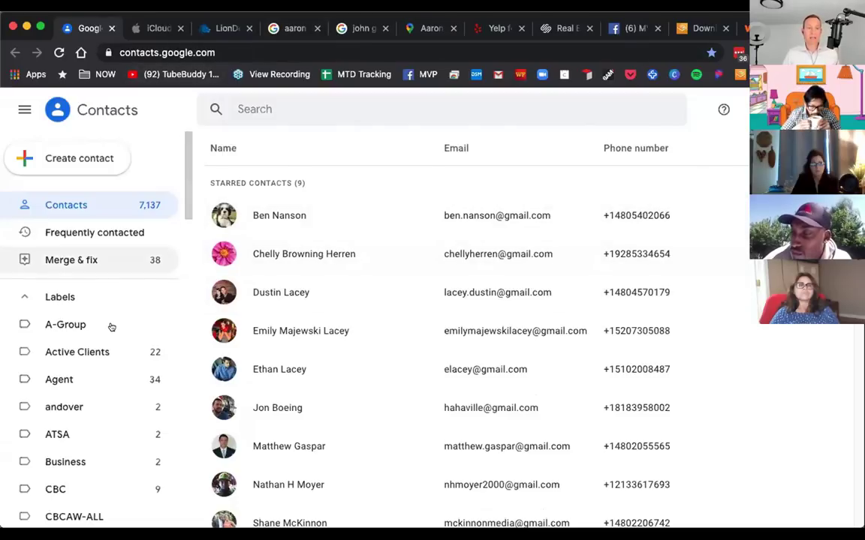
# Step: View the export options for the Google Contacts list and dismiss them without exporting
pyautogui.scroll(-3, 95, 305)
pyautogui.scroll(-15, 95, 305)
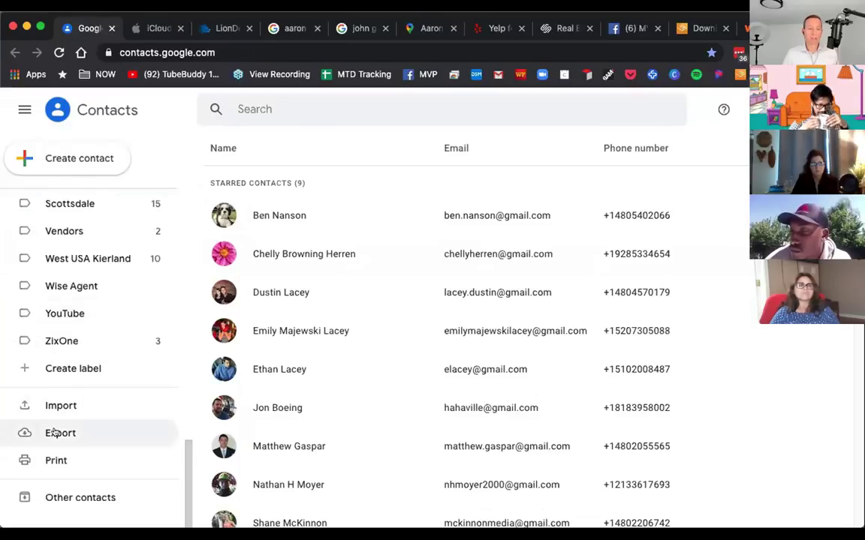
pyautogui.click(57, 433)
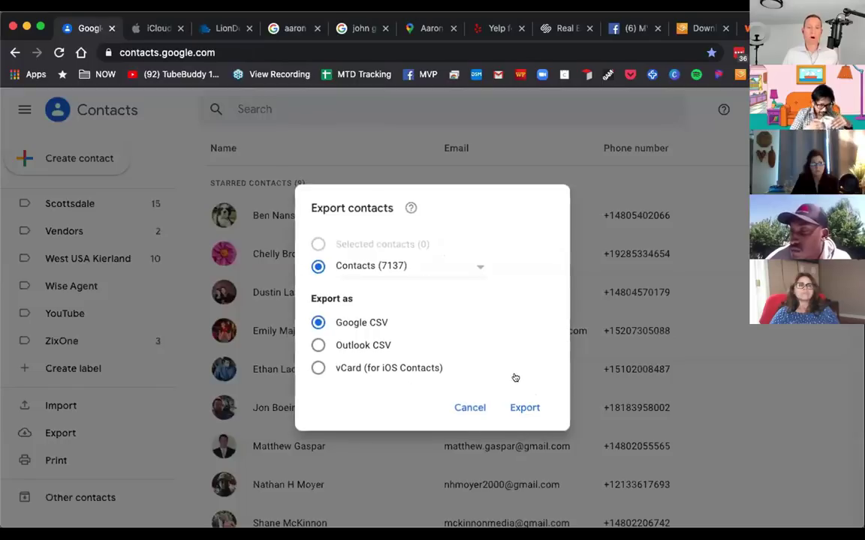
pyautogui.click(470, 408)
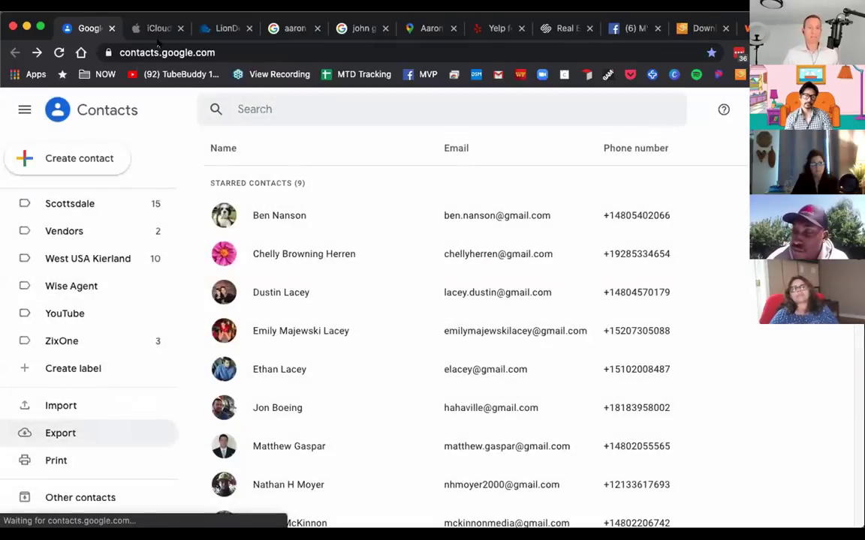
# Step: Switch to iCloud, go to the icloud.com home page and open Contacts from there
pyautogui.click(155, 28)
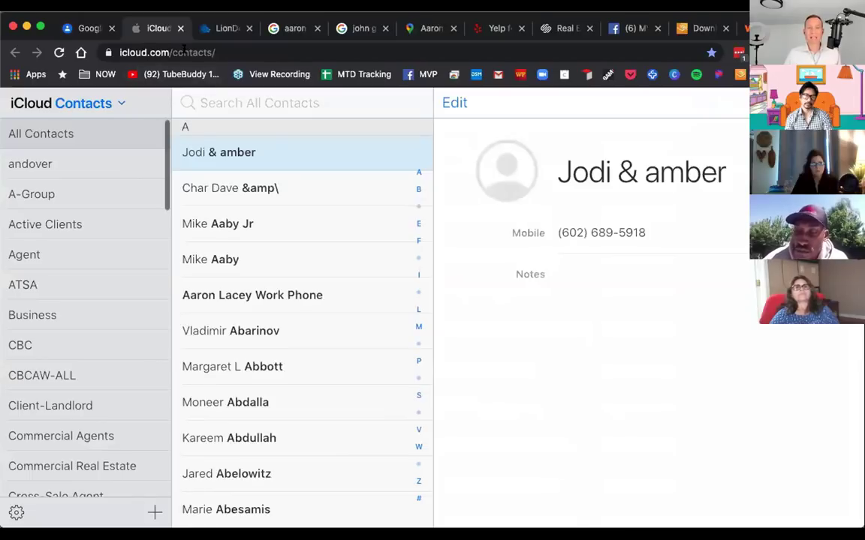
pyautogui.click(244, 50)
pyautogui.doubleClick(243, 51)
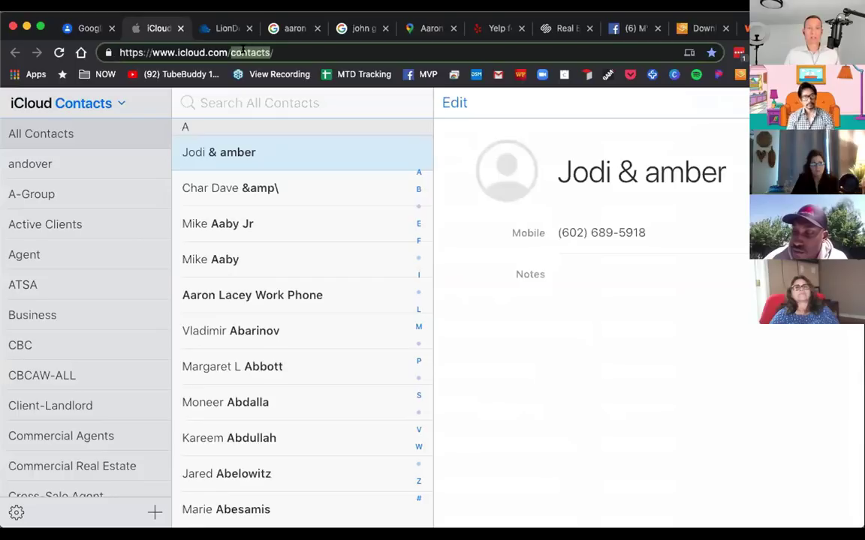
pyautogui.press('BackSpace')
pyautogui.press('BackSpace')
pyautogui.press('Return')
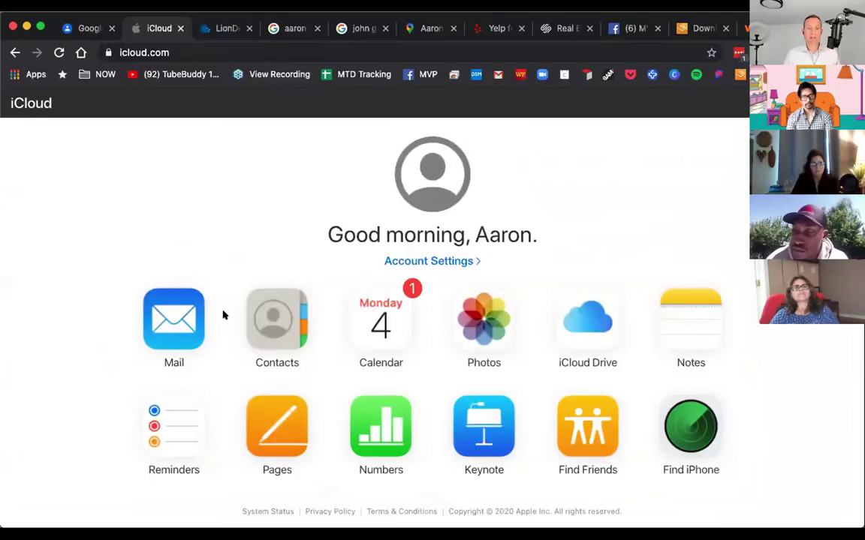
pyautogui.click(275, 323)
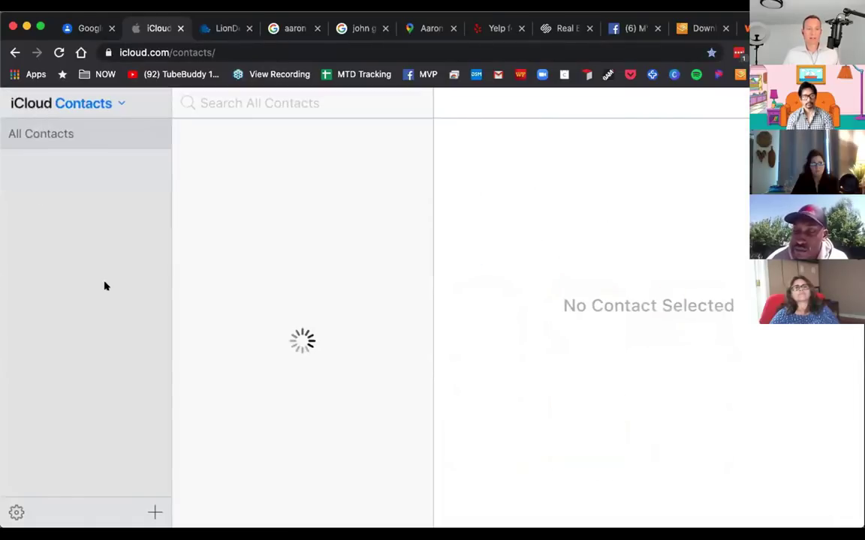
# Step: Try to export the selected contact from iCloud Contacts as a vCard
pyautogui.click(17, 514)
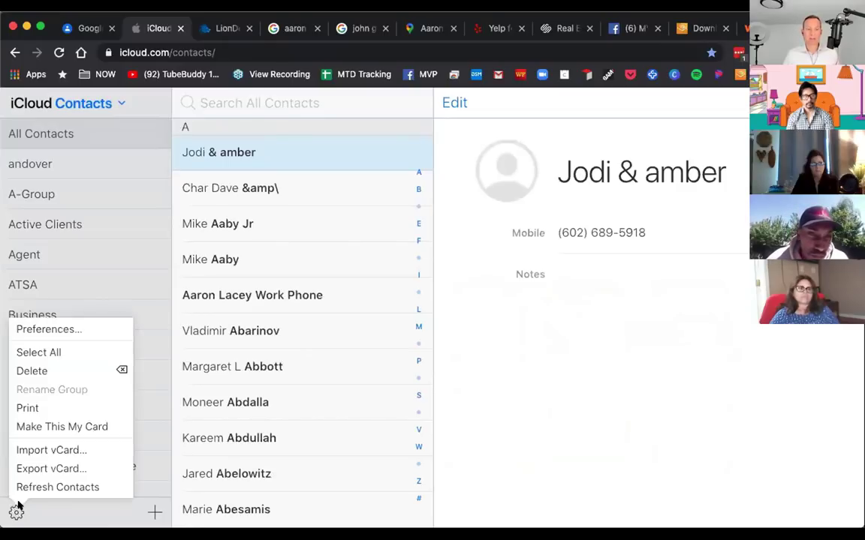
pyautogui.click(90, 468)
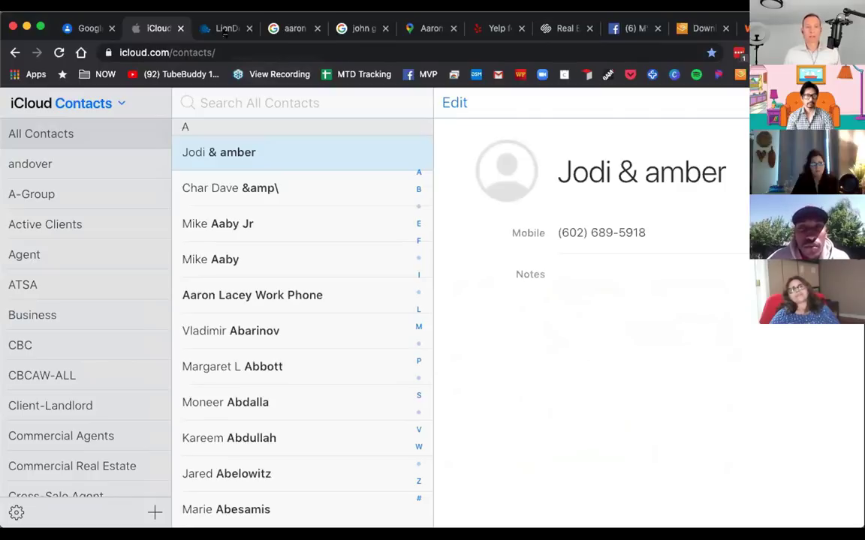
# Step: Switch to LionDesk, expand its navigation and open the listed contact's details
pyautogui.click(223, 28)
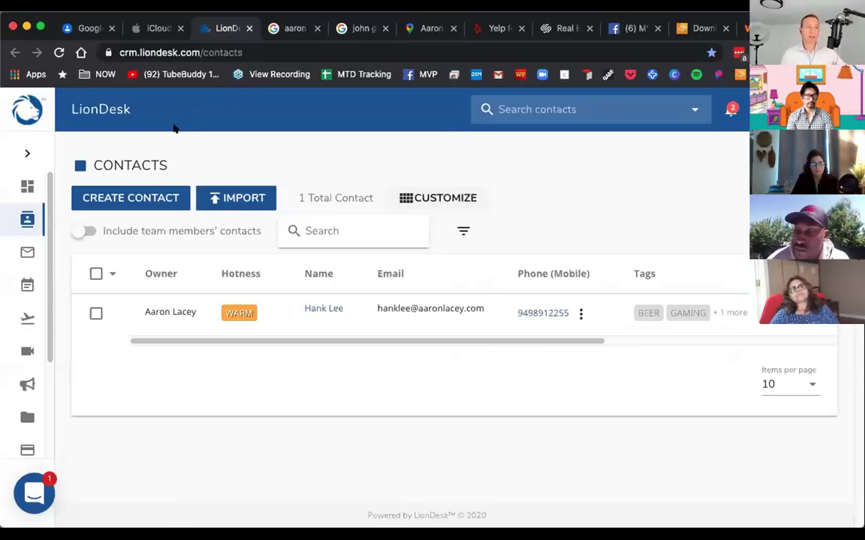
pyautogui.click(27, 109)
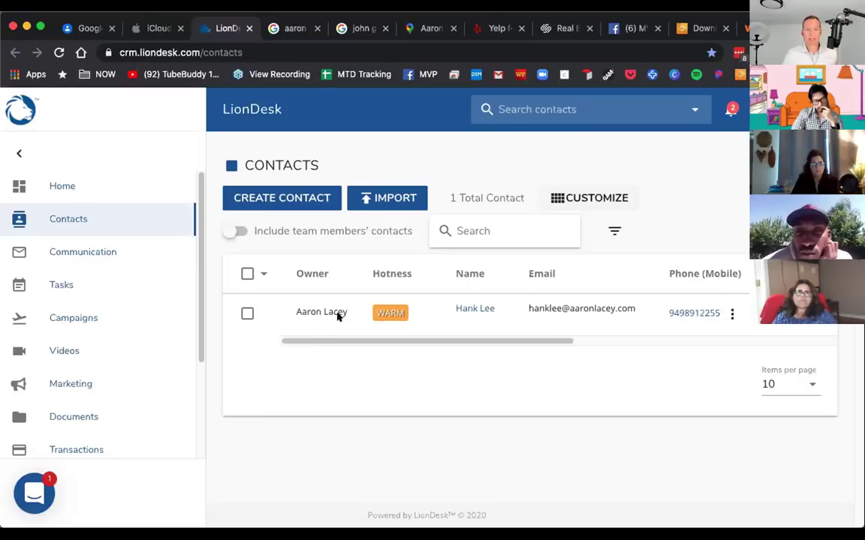
pyautogui.click(471, 309)
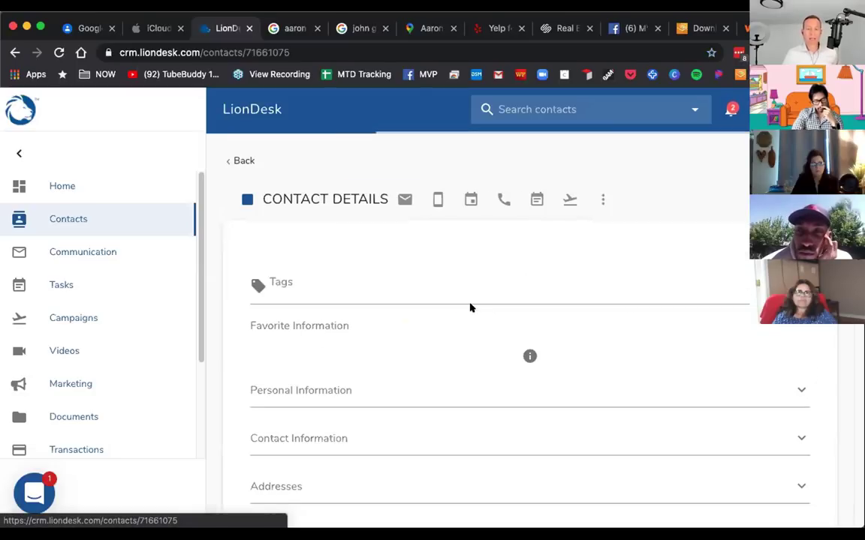
# Step: Try to add the tag "A+" to the contact's tags
pyautogui.click(555, 321)
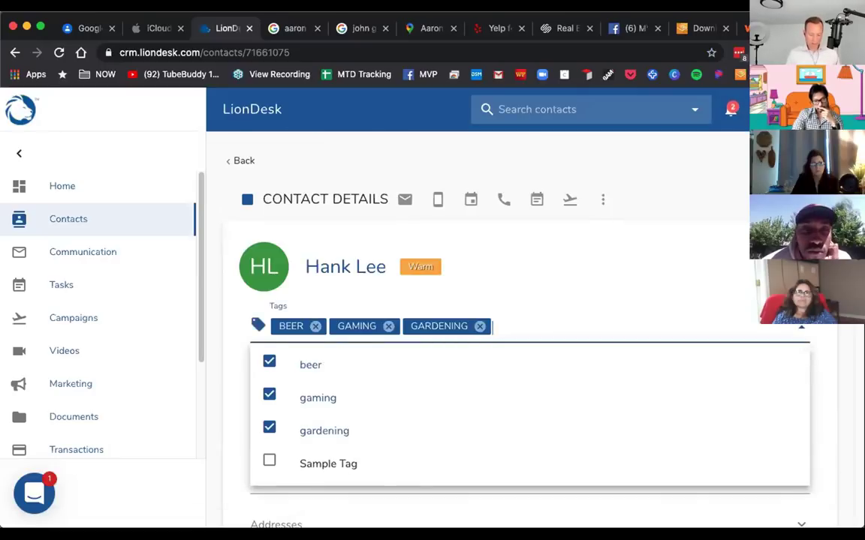
pyautogui.write('A+')
pyautogui.press('Return')
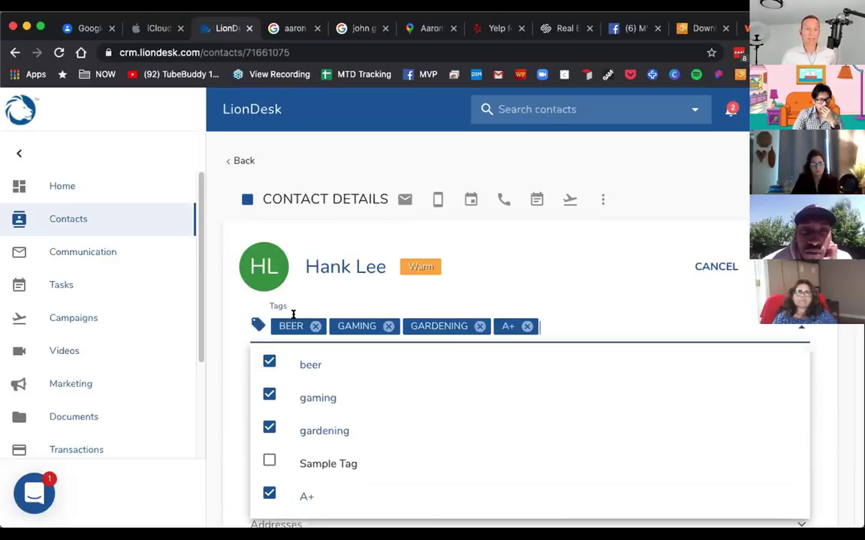
pyautogui.click(276, 298)
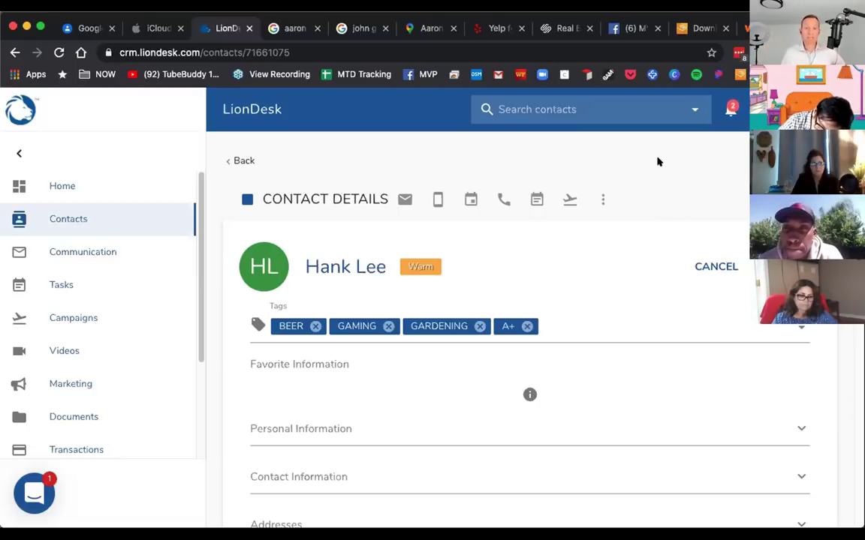
# Step: Return to the contacts list and search it for "garden"
pyautogui.click(68, 219)
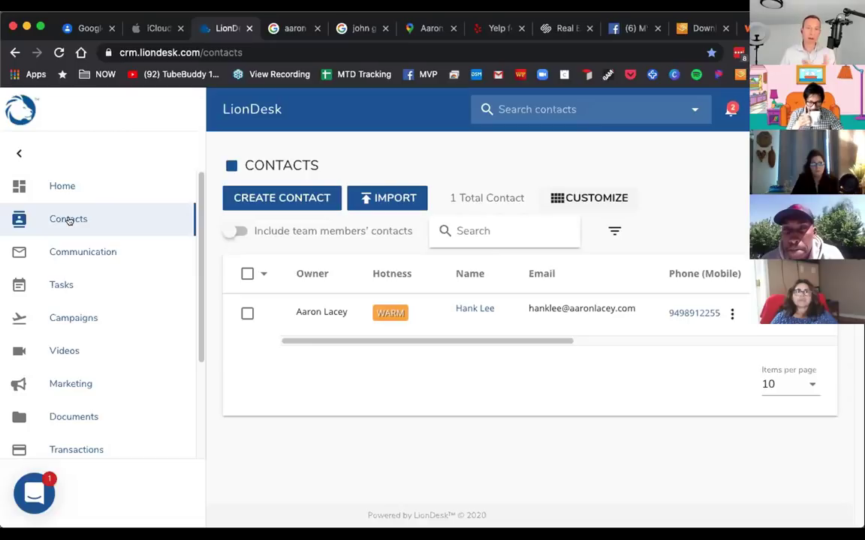
pyautogui.click(486, 226)
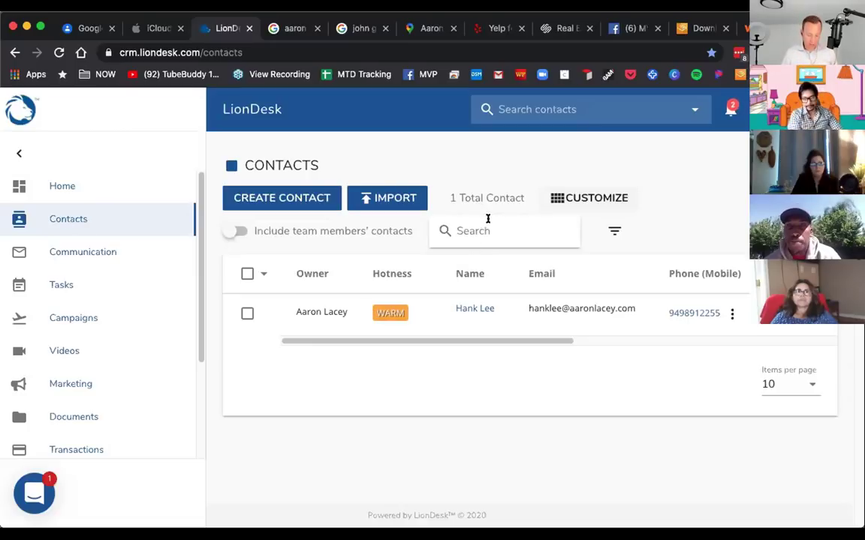
pyautogui.write('garn')
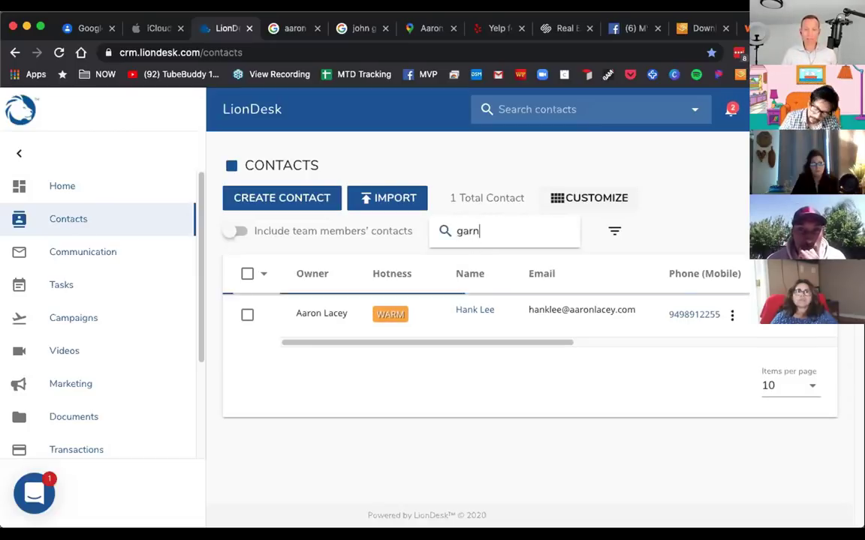
pyautogui.write('dden')
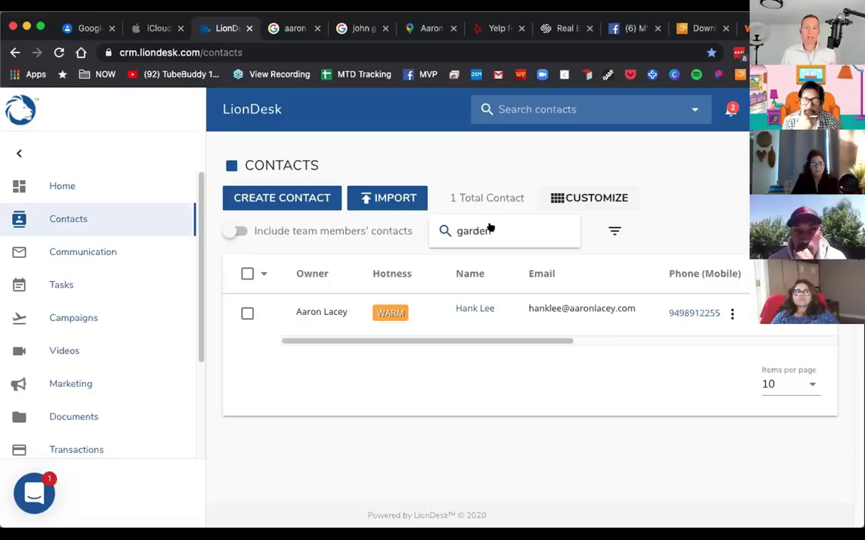
# Step: Select the contact in the filtered list and view its text message composer, closing it without sending anything
pyautogui.click(245, 313)
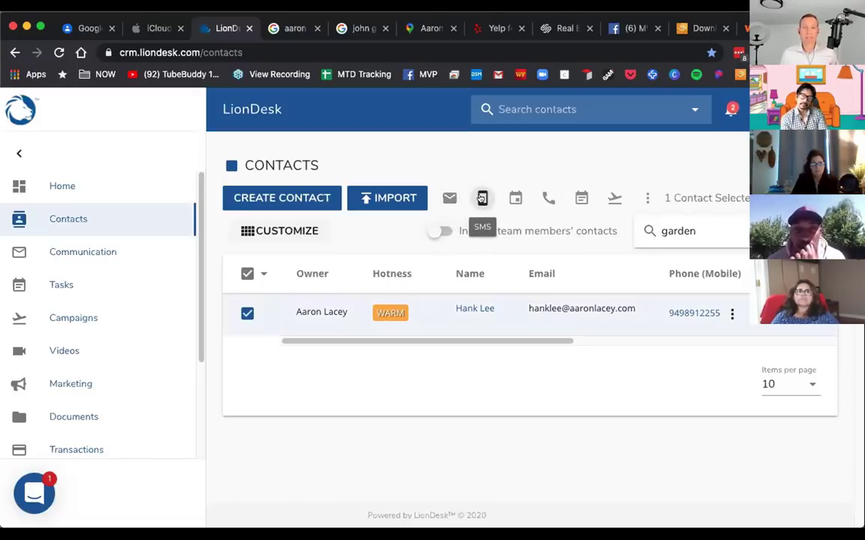
pyautogui.click(482, 199)
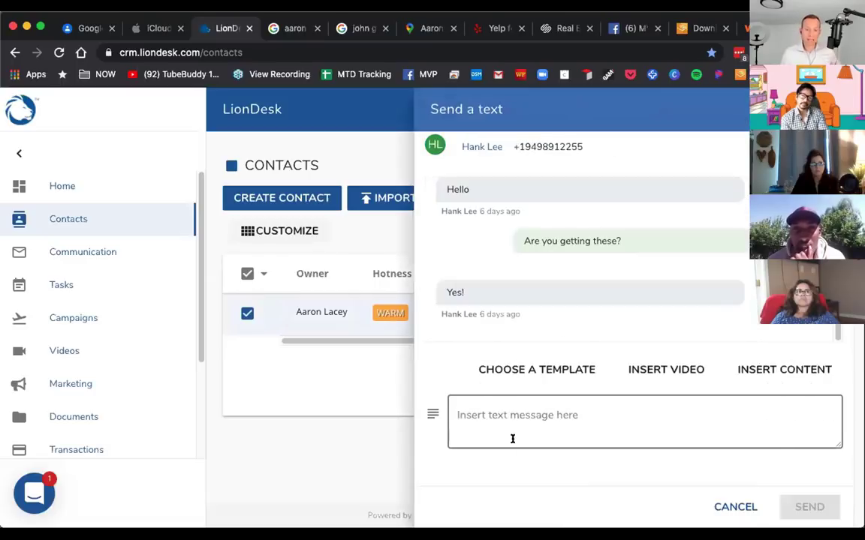
pyautogui.click(514, 418)
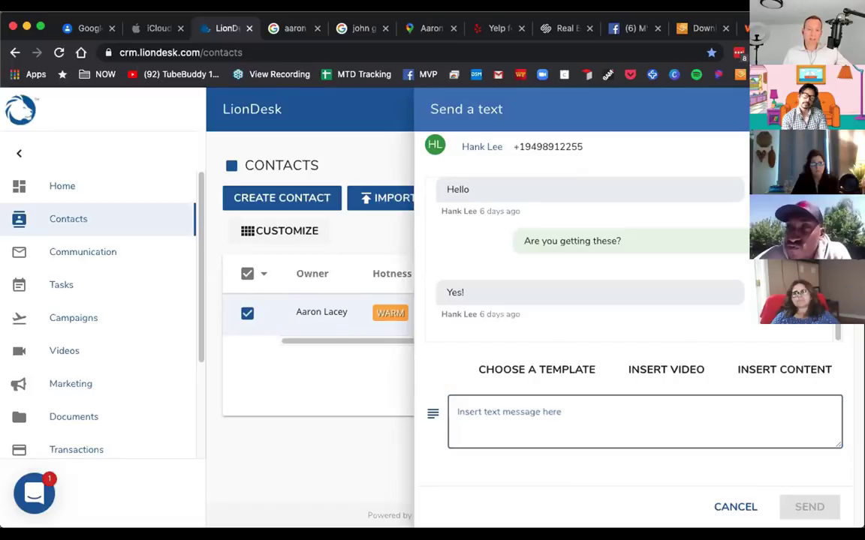
pyautogui.press('Escape')
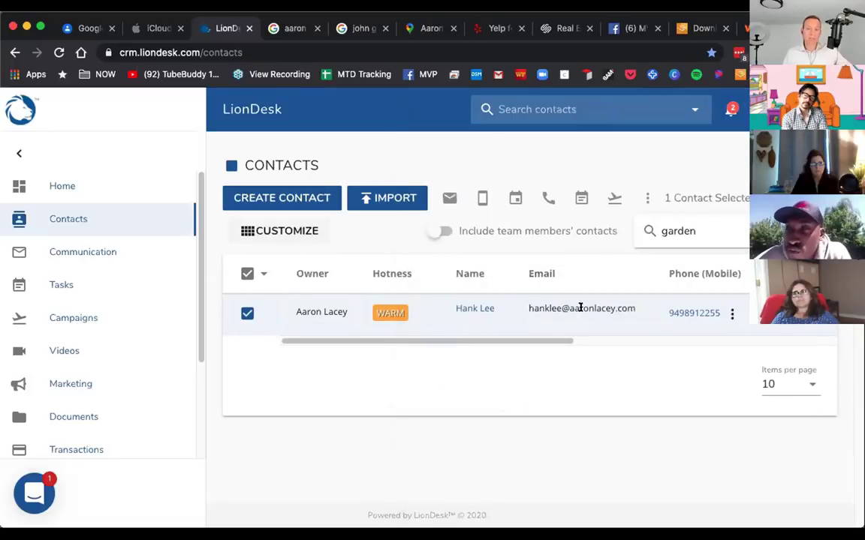
# Step: Examine the Tags column of the filtered contact in the contacts table
pyautogui.moveTo(545, 340); pyautogui.dragTo(622, 339)
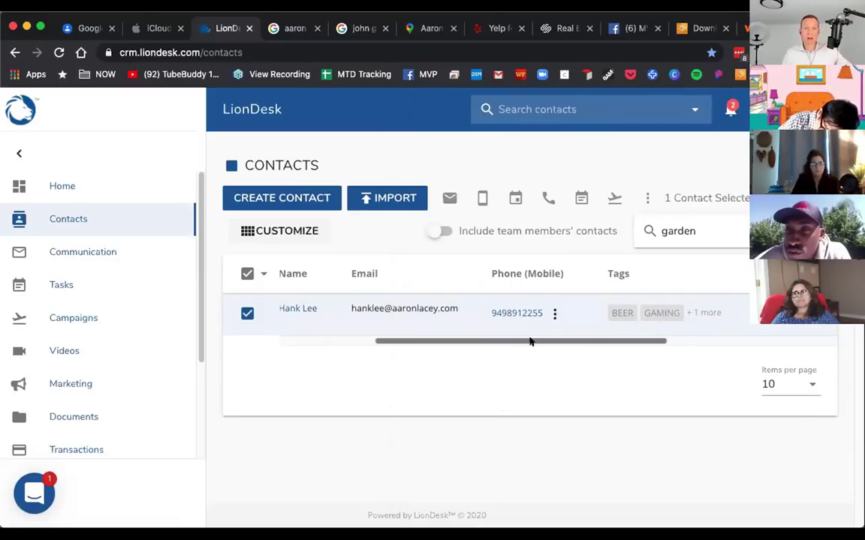
pyautogui.moveTo(559, 342); pyautogui.dragTo(590, 313)
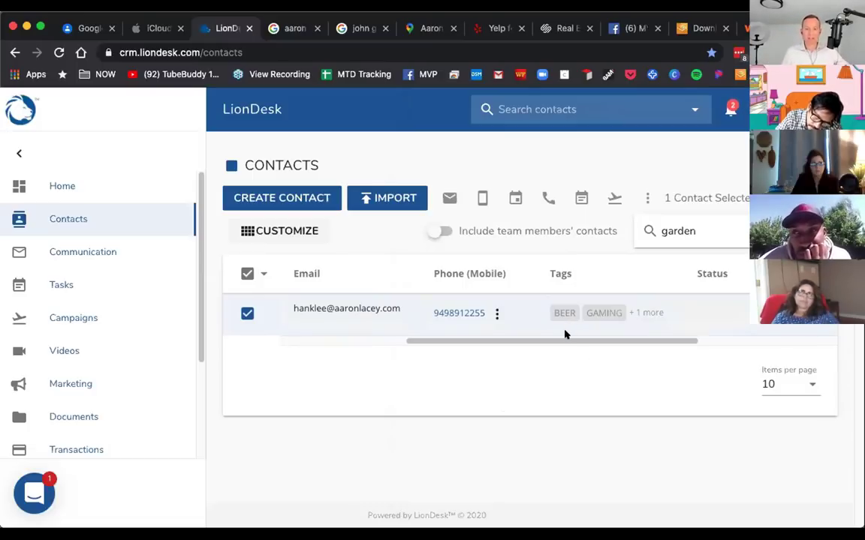
pyautogui.click(324, 340)
pyautogui.click(542, 108)
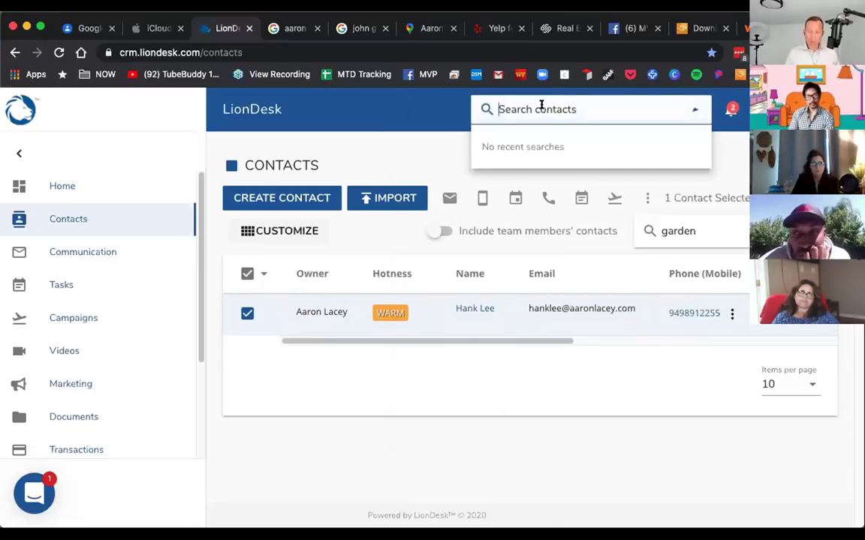
pyautogui.write('b')
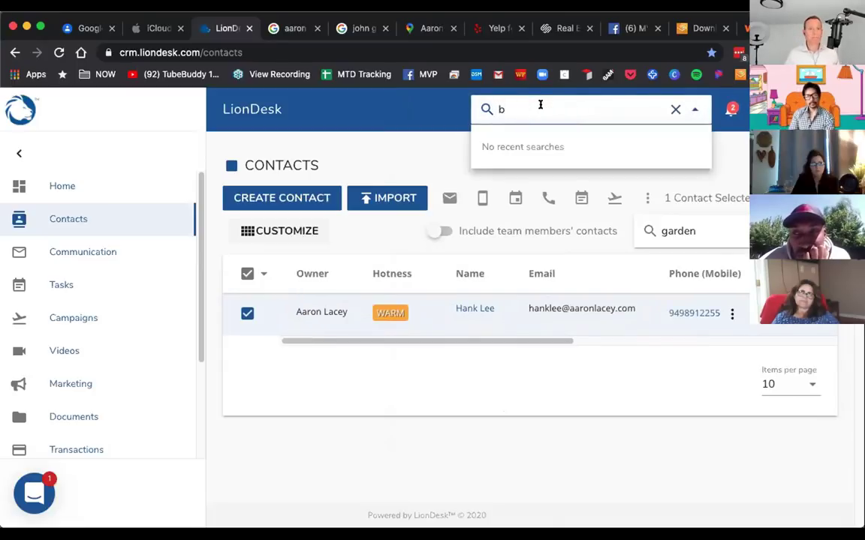
pyautogui.click(392, 127)
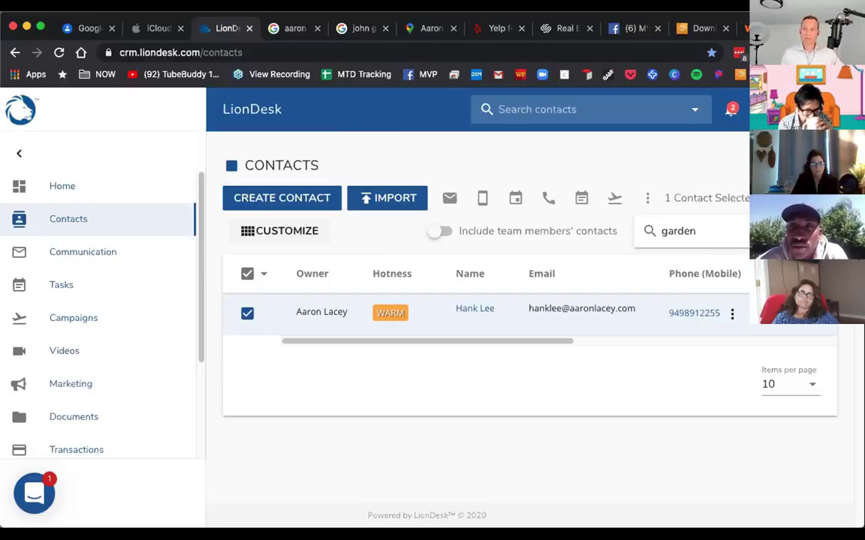
# Step: Switch back to the slide presentation at the "Embrace Your People" slide
pyautogui.press('super+Tab')
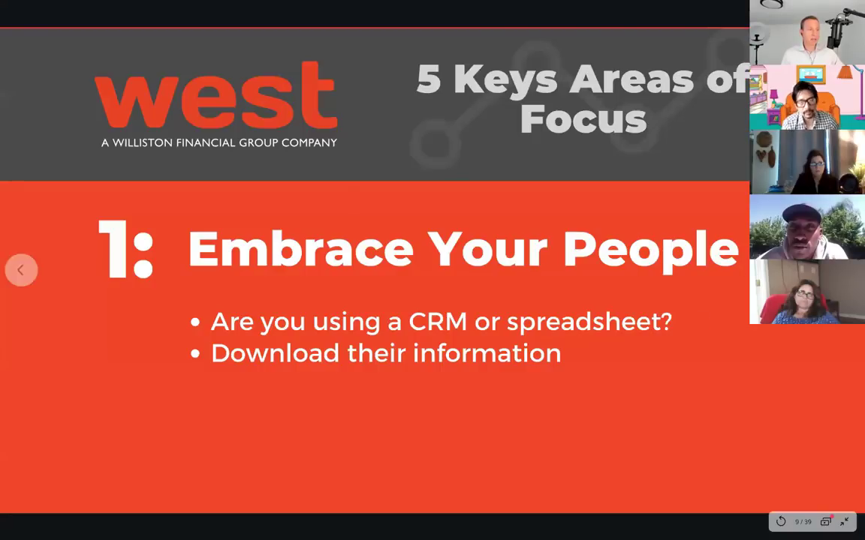